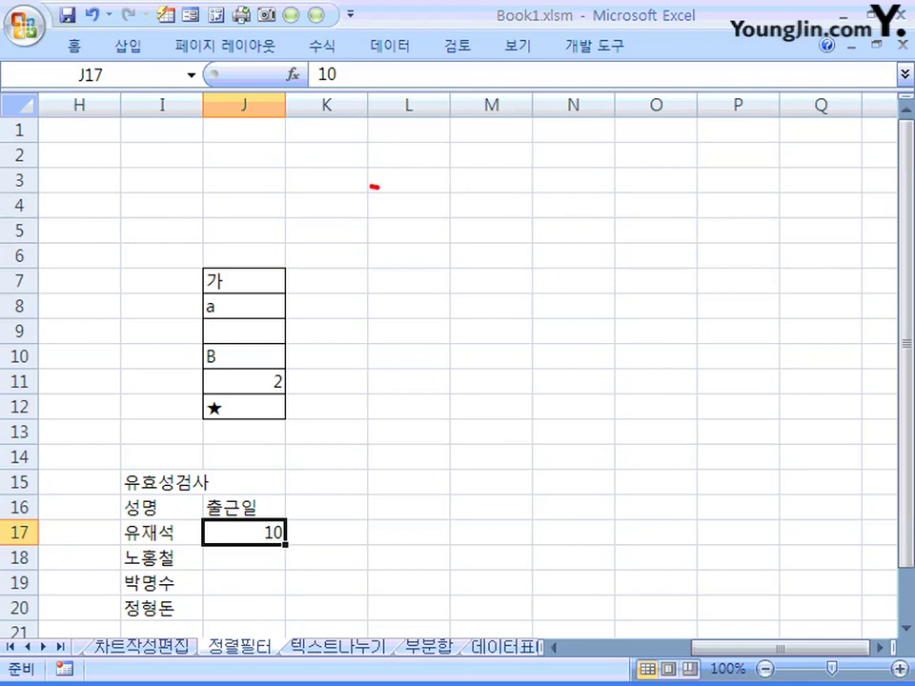
mouse_move(380, 188)
mouse_down()
mouse_move(371, 190)
mouse_move(410, 242)
mouse_up()
drag(401, 171, 431, 204)
drag(423, 213, 444, 230)
click(375, 293)
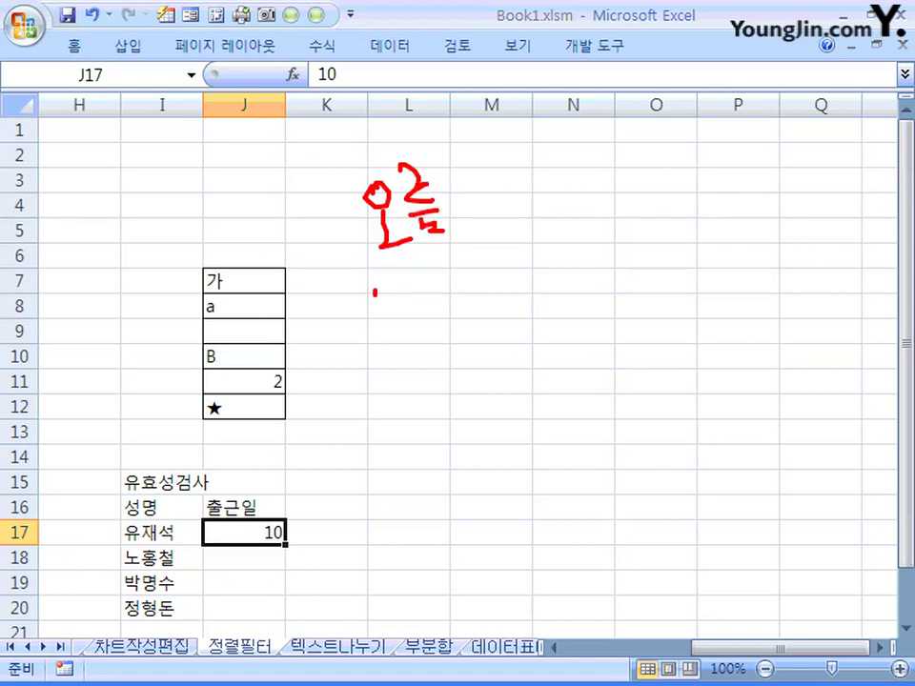
mouse_move(374, 293)
mouse_down()
mouse_move(398, 321)
mouse_move(412, 310)
mouse_up()
mouse_move(412, 290)
mouse_down()
mouse_move(416, 332)
mouse_move(450, 311)
mouse_up()
drag(457, 289, 458, 319)
mouse_move(434, 322)
mouse_down()
mouse_move(440, 339)
mouse_move(463, 324)
mouse_up()
mouse_move(446, 158)
mouse_down()
mouse_move(478, 154)
mouse_move(619, 80)
mouse_up()
drag(441, 115, 441, 127)
drag(484, 93, 503, 103)
drag(538, 64, 549, 83)
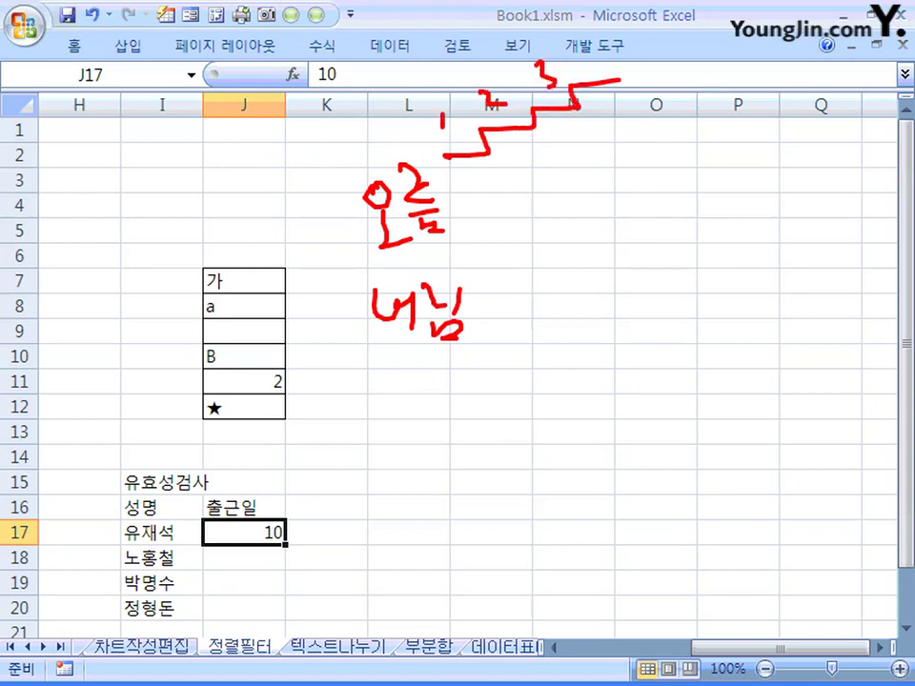
drag(591, 32, 599, 55)
drag(593, 38, 594, 69)
mouse_move(464, 310)
mouse_down()
mouse_move(474, 307)
mouse_move(681, 429)
mouse_up()
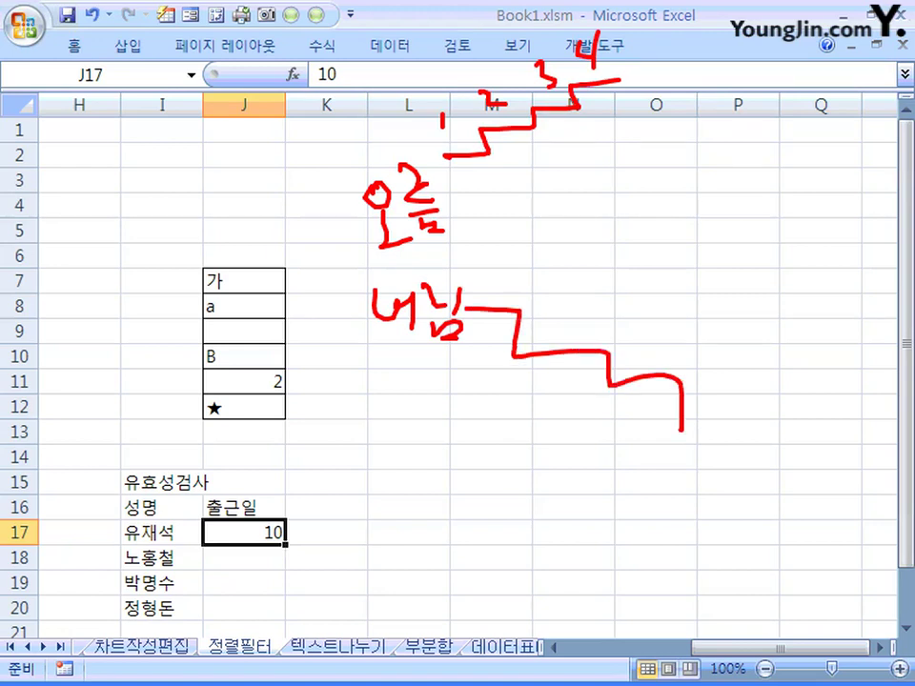
drag(496, 278, 517, 303)
drag(595, 322, 601, 340)
drag(673, 345, 696, 358)
drag(757, 374, 747, 402)
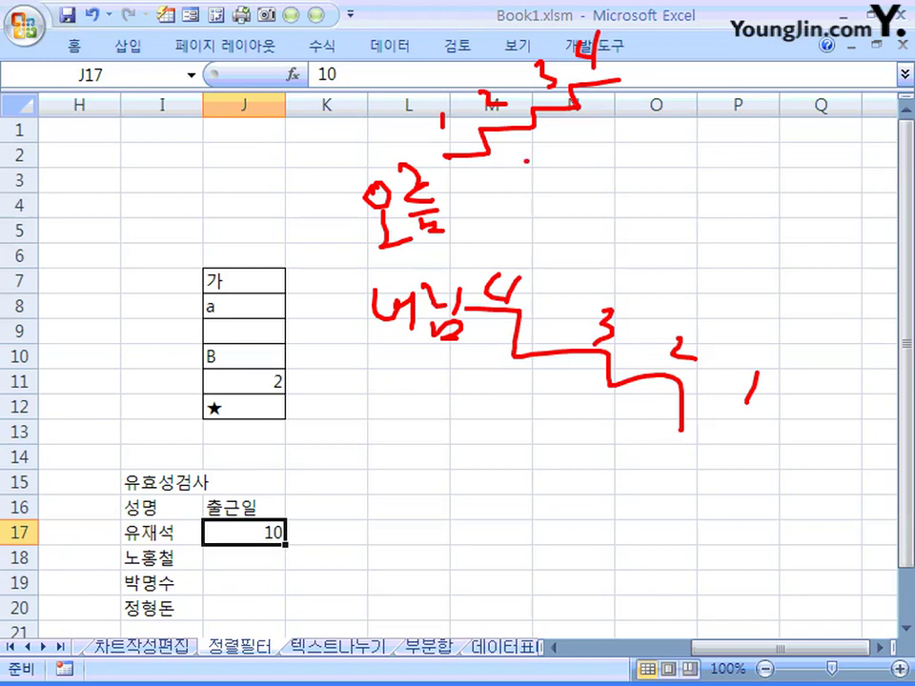
drag(526, 161, 514, 180)
drag(529, 163, 558, 184)
drag(557, 186, 546, 211)
drag(555, 206, 572, 215)
drag(577, 173, 580, 197)
drag(586, 188, 610, 208)
drag(613, 189, 622, 189)
drag(640, 182, 657, 181)
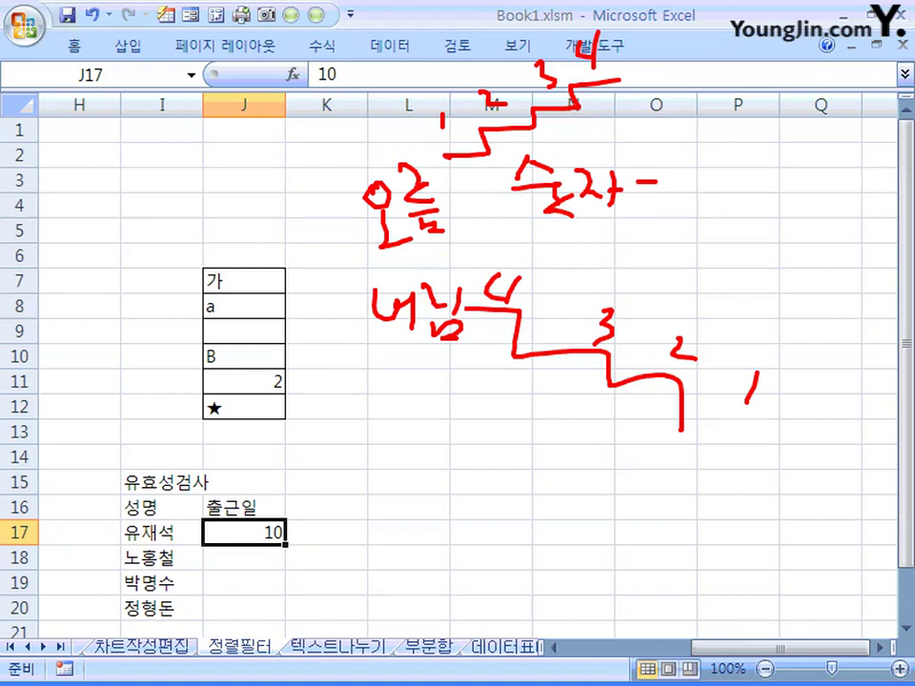
click(666, 163)
mouse_move(688, 169)
mouse_down()
mouse_move(704, 187)
mouse_move(703, 209)
mouse_move(735, 180)
mouse_up()
mouse_move(760, 153)
mouse_down()
mouse_move(771, 167)
mouse_move(767, 185)
mouse_move(789, 188)
mouse_up()
drag(791, 186, 801, 184)
mouse_move(773, 194)
mouse_down()
mouse_move(794, 204)
mouse_move(836, 183)
mouse_up()
click(815, 150)
drag(806, 188, 845, 185)
drag(816, 192, 852, 207)
mouse_move(549, 257)
mouse_down()
mouse_move(627, 263)
mouse_move(648, 275)
mouse_up()
drag(639, 276, 656, 286)
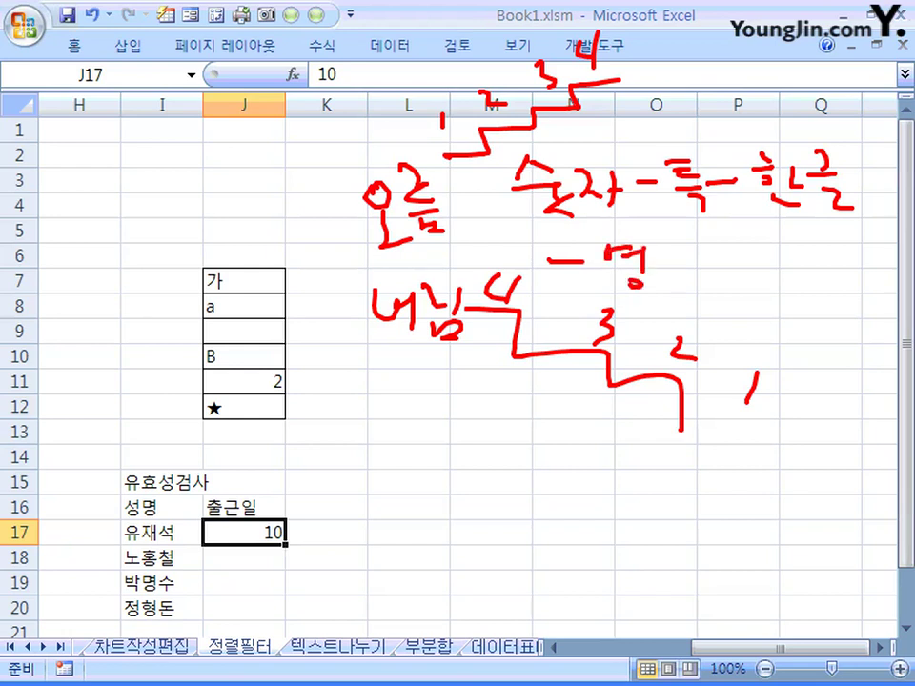
drag(677, 246, 669, 299)
click(694, 251)
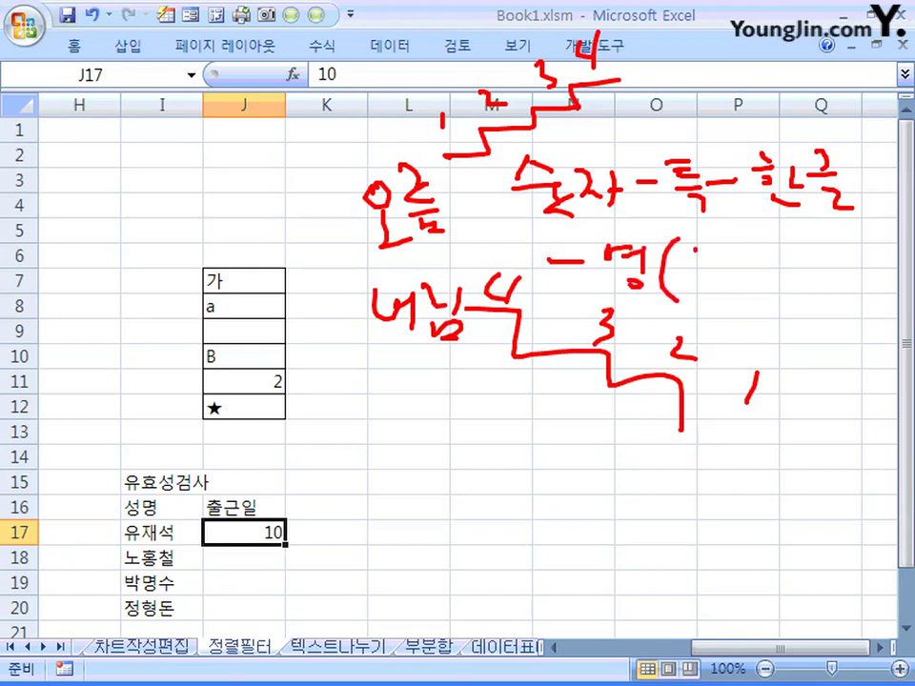
mouse_move(694, 251)
mouse_down()
mouse_move(686, 275)
mouse_move(715, 265)
mouse_up()
mouse_move(702, 272)
mouse_down()
mouse_move(719, 284)
mouse_move(748, 265)
mouse_up()
mouse_move(753, 247)
mouse_down()
mouse_move(763, 245)
mouse_move(787, 276)
mouse_up()
drag(798, 248, 787, 297)
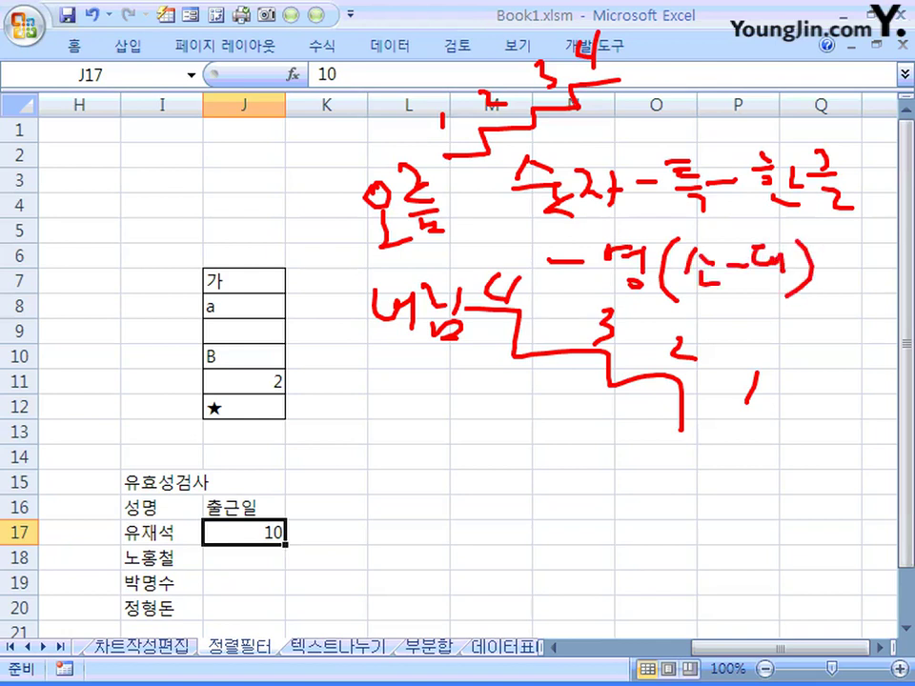
drag(726, 314, 793, 324)
mouse_move(805, 301)
mouse_down()
mouse_move(805, 326)
mouse_move(848, 313)
mouse_up()
drag(840, 302, 868, 322)
drag(856, 327, 883, 345)
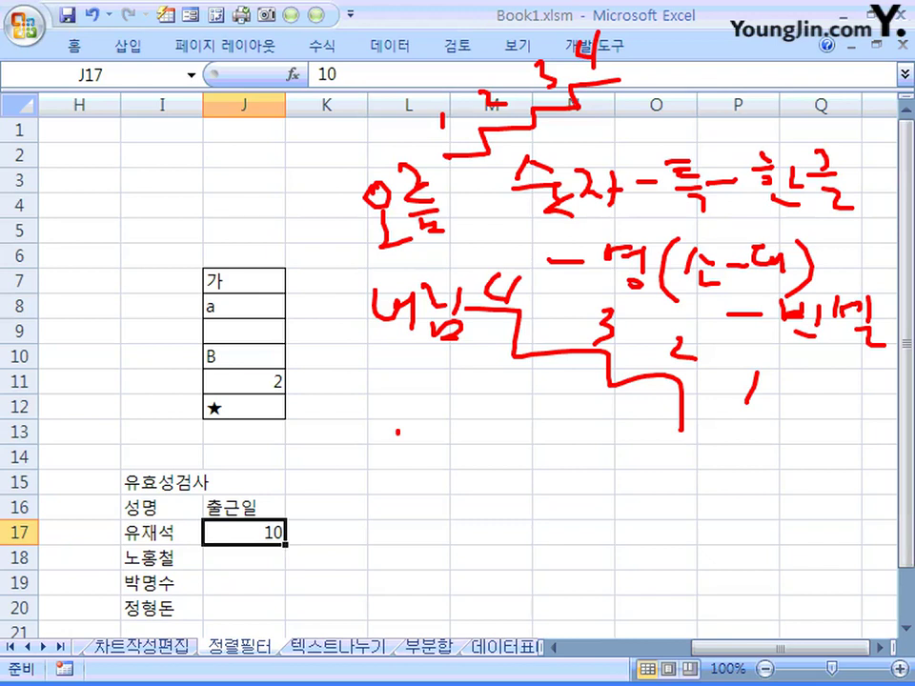
mouse_move(401, 424)
mouse_down()
mouse_move(436, 452)
mouse_move(540, 446)
mouse_move(591, 474)
mouse_move(605, 438)
mouse_move(625, 457)
mouse_move(706, 426)
mouse_move(734, 481)
mouse_up()
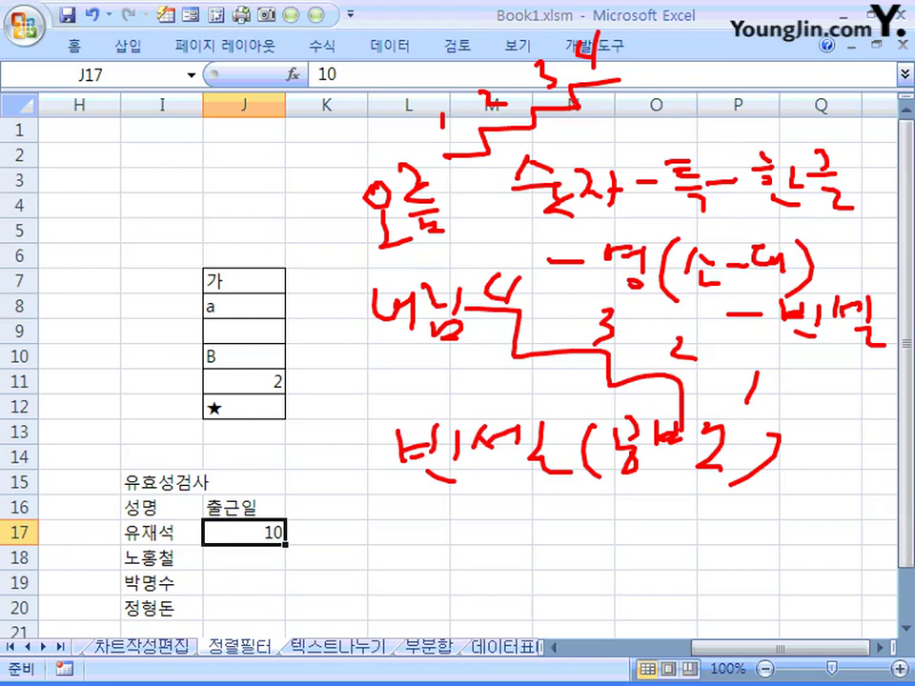
key(Escape)
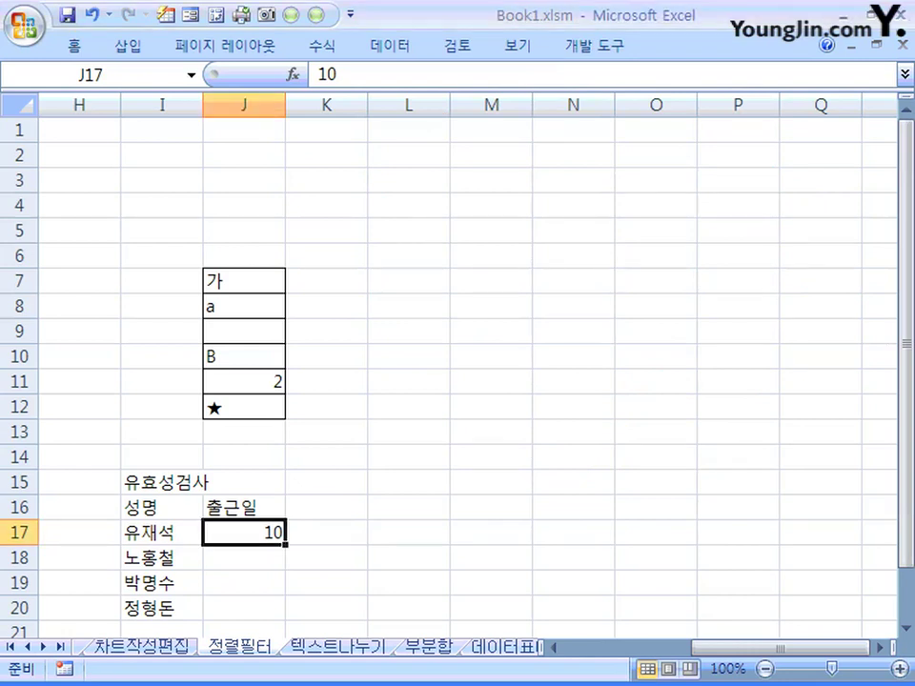
Start a custom sort of cells J7:J12 and toggle the case-sensitive option in the sort options
drag(243, 280, 243, 407)
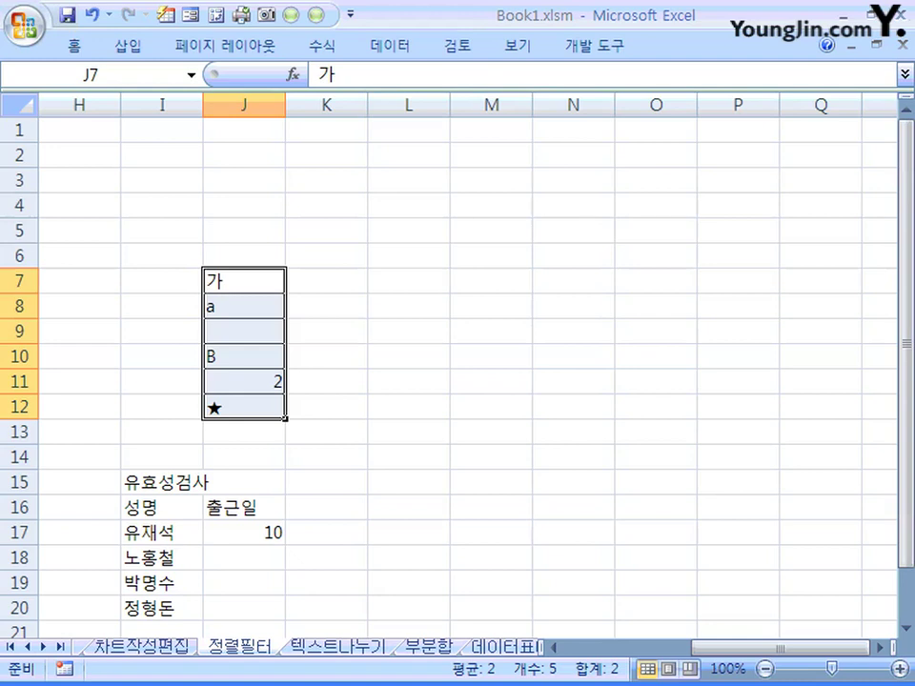
click(389, 45)
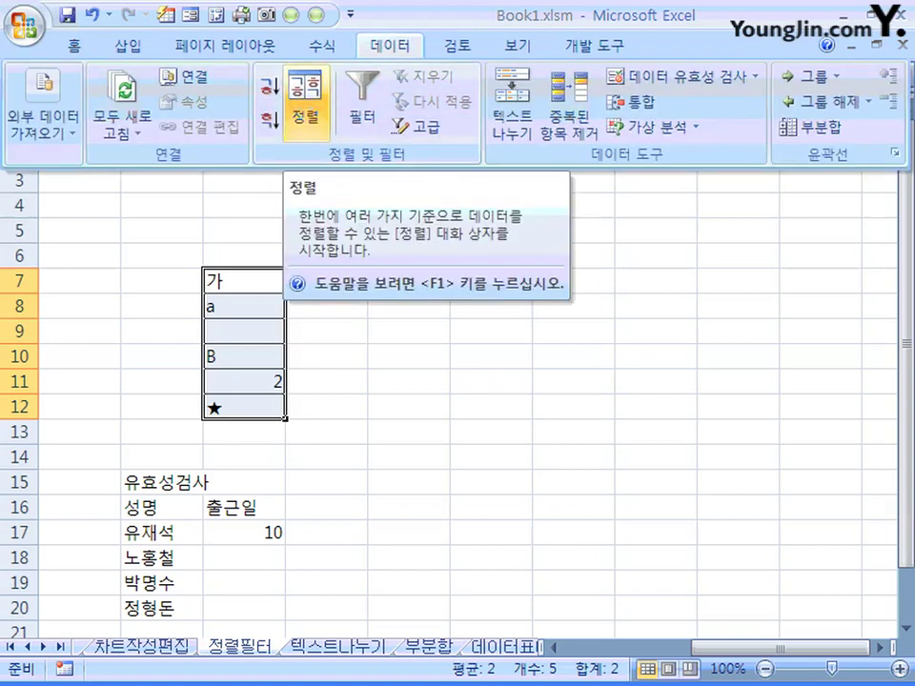
click(305, 105)
drag(286, 164, 305, 445)
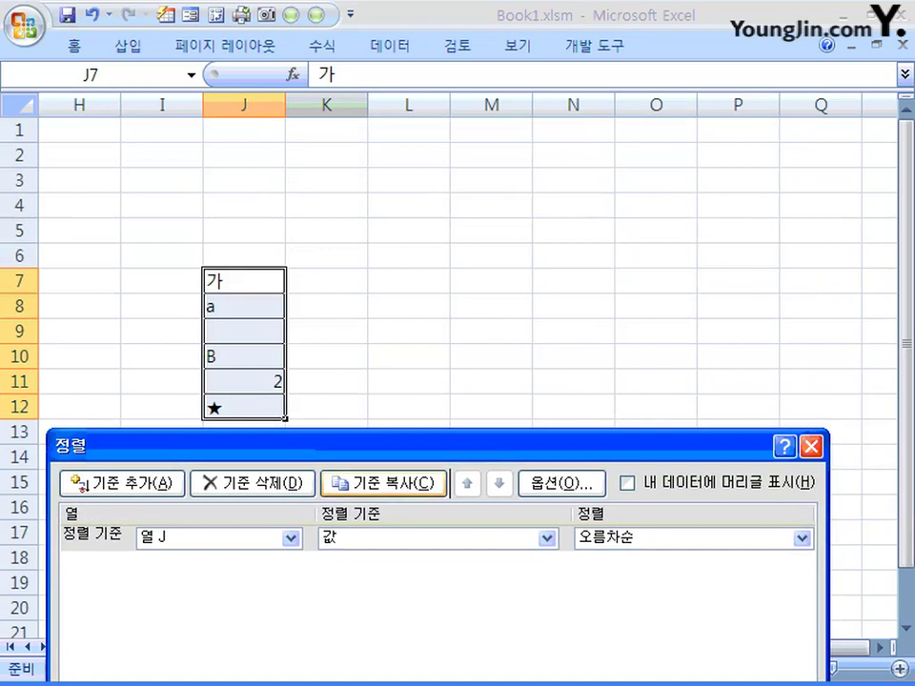
click(561, 483)
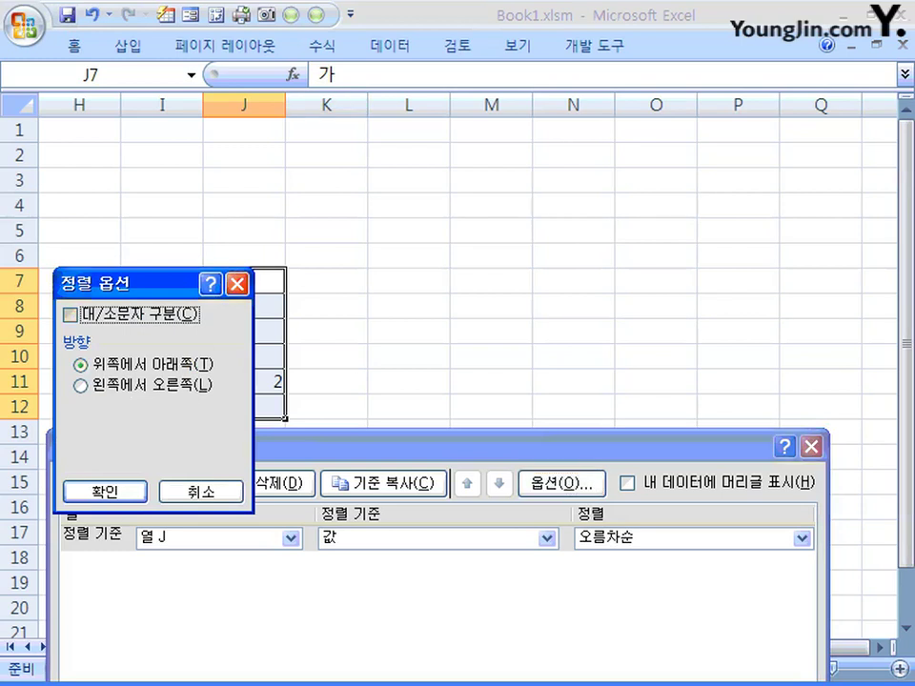
click(70, 315)
key(Return)
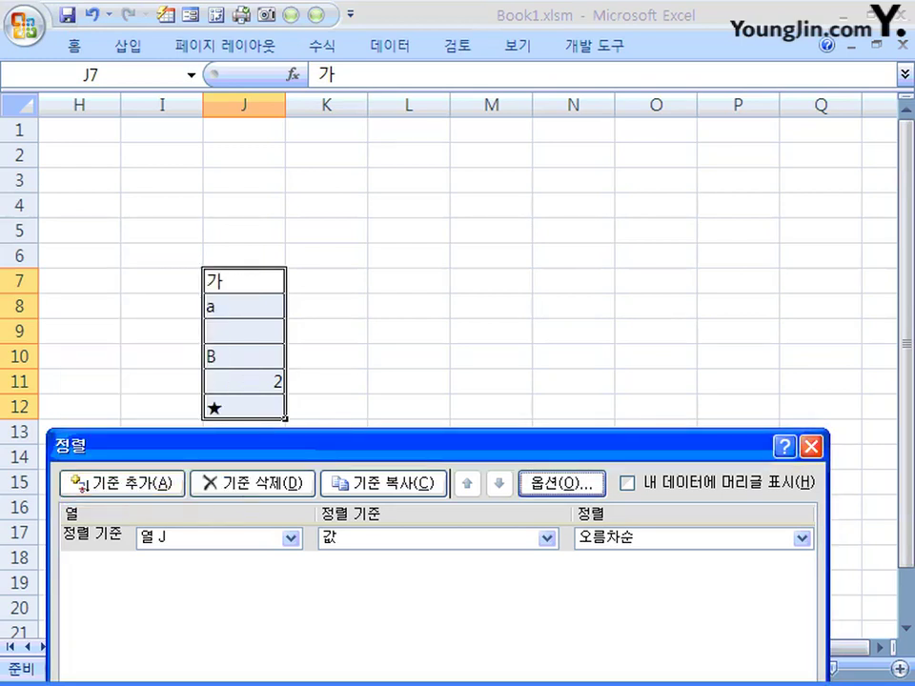
Add a second sort level, look at what it can sort on, and delete that level again
drag(381, 445, 429, 323)
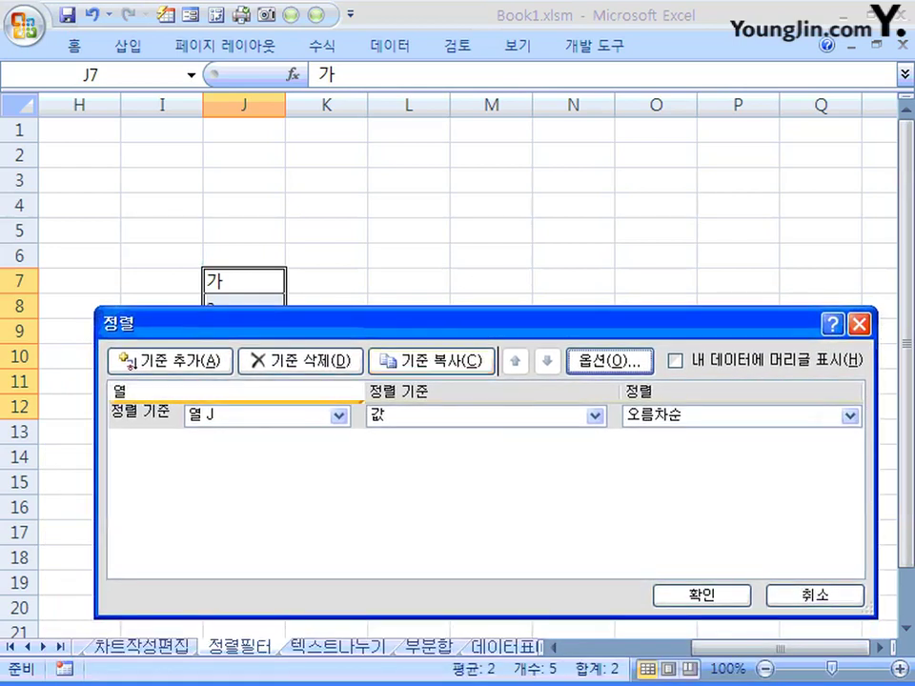
click(170, 360)
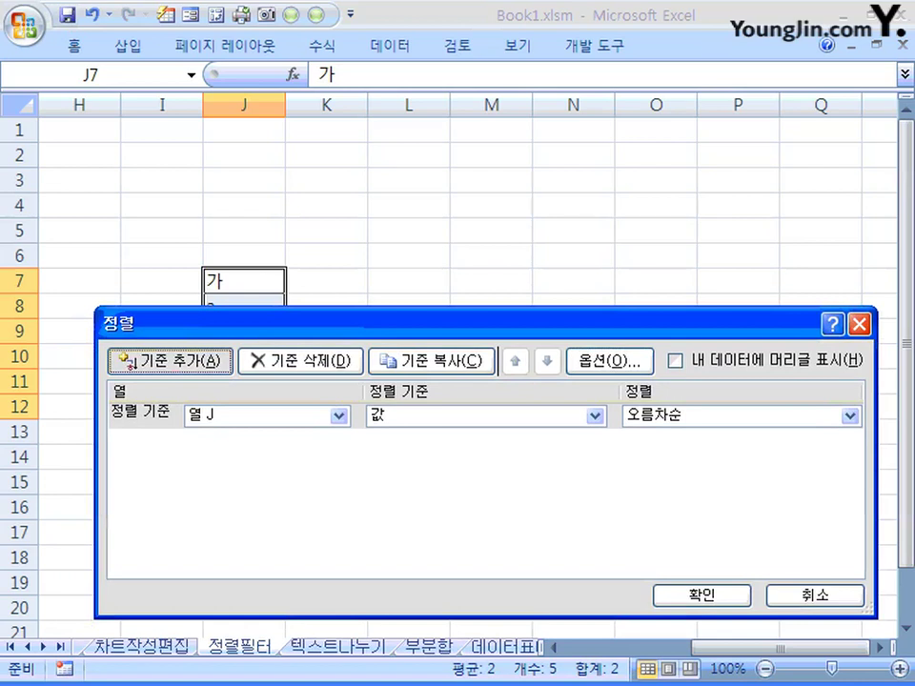
click(170, 360)
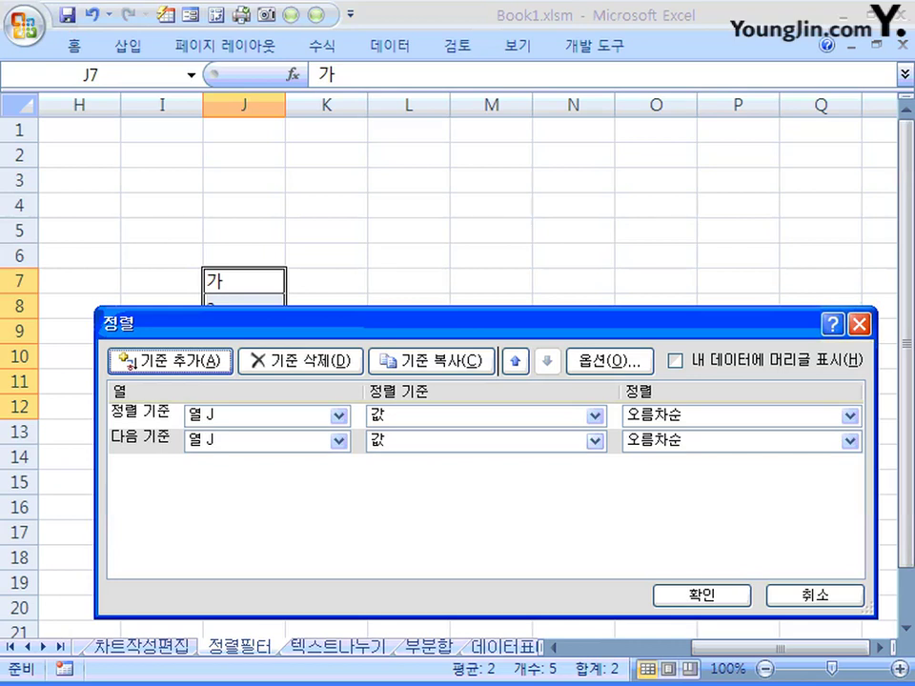
click(594, 441)
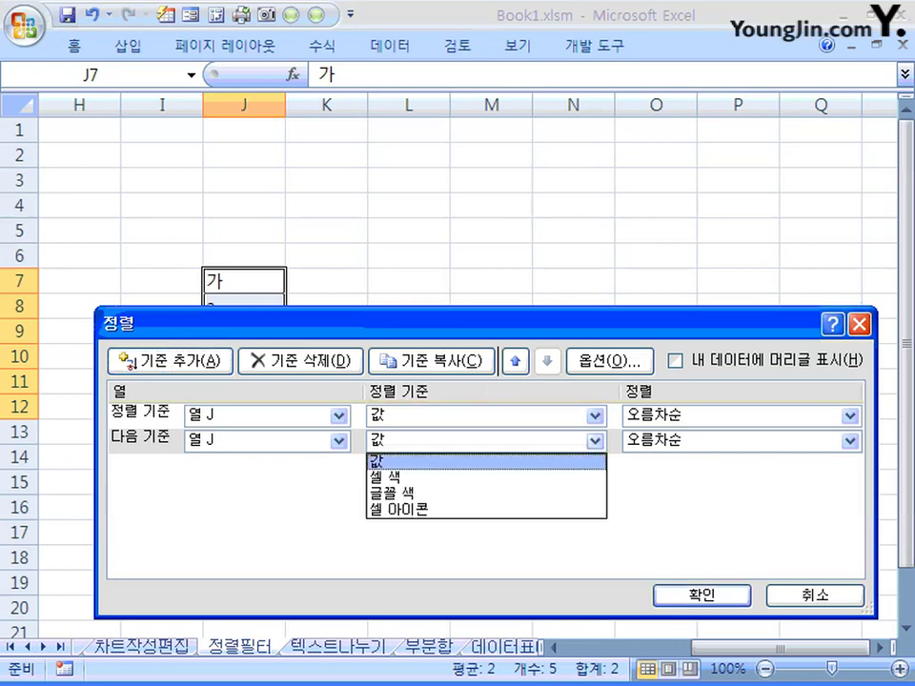
click(595, 441)
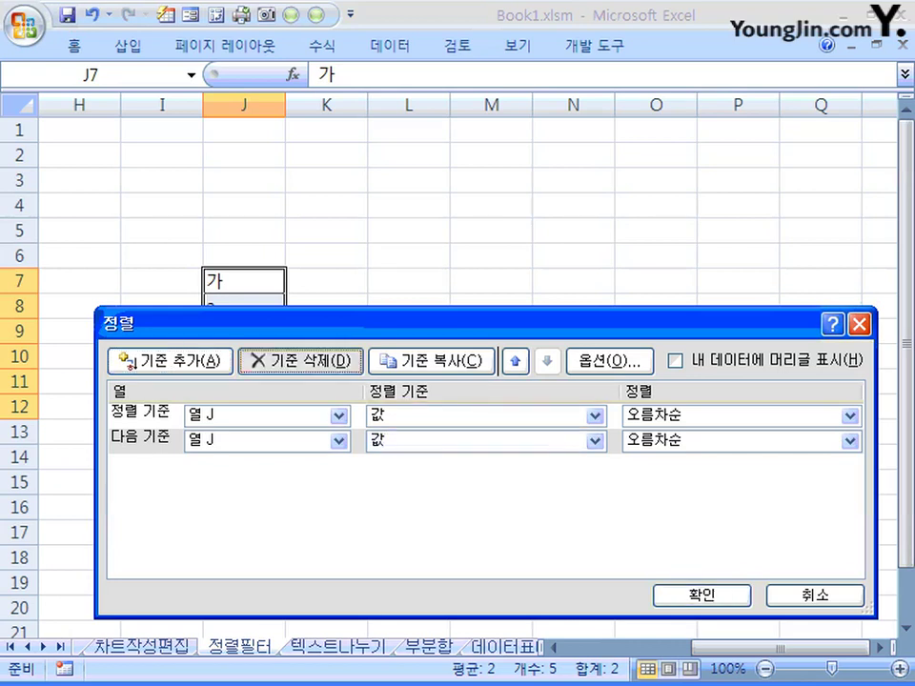
click(300, 361)
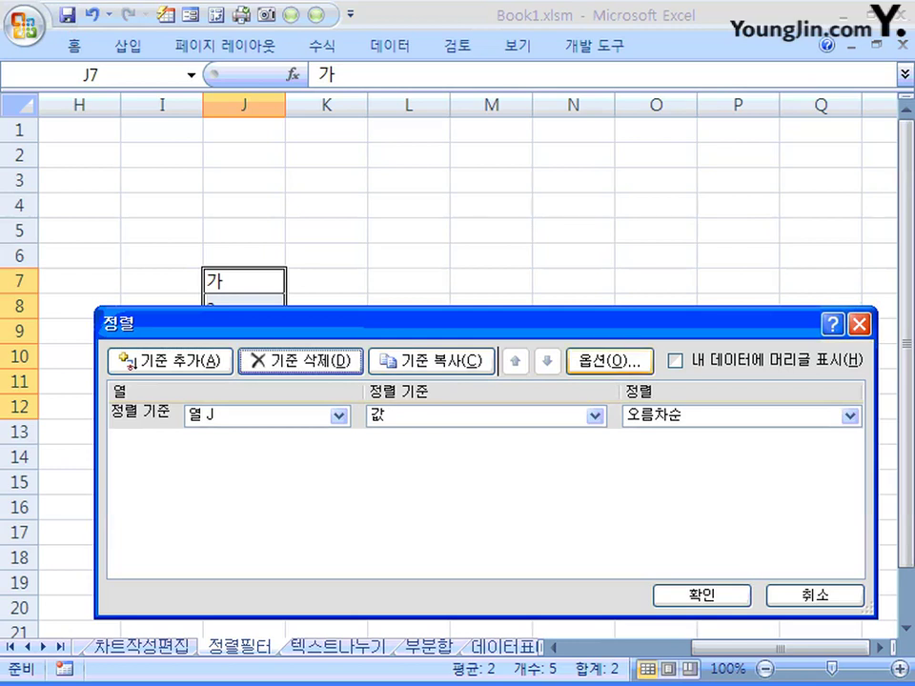
Sort cells J7:J12 by the values of column J in ascending order, and undo the sort
click(609, 360)
click(105, 492)
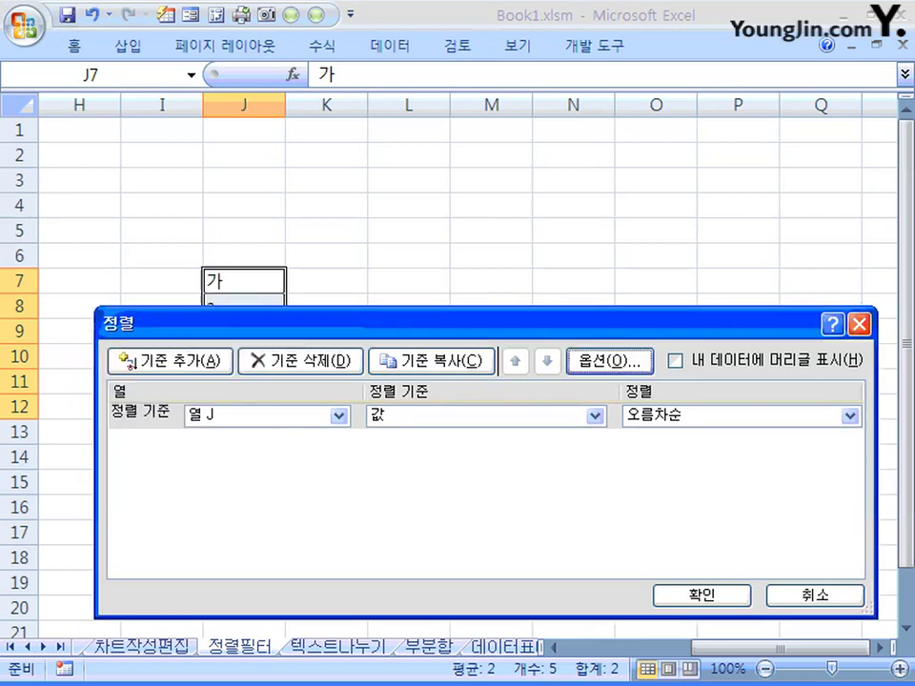
drag(447, 324, 432, 202)
click(648, 472)
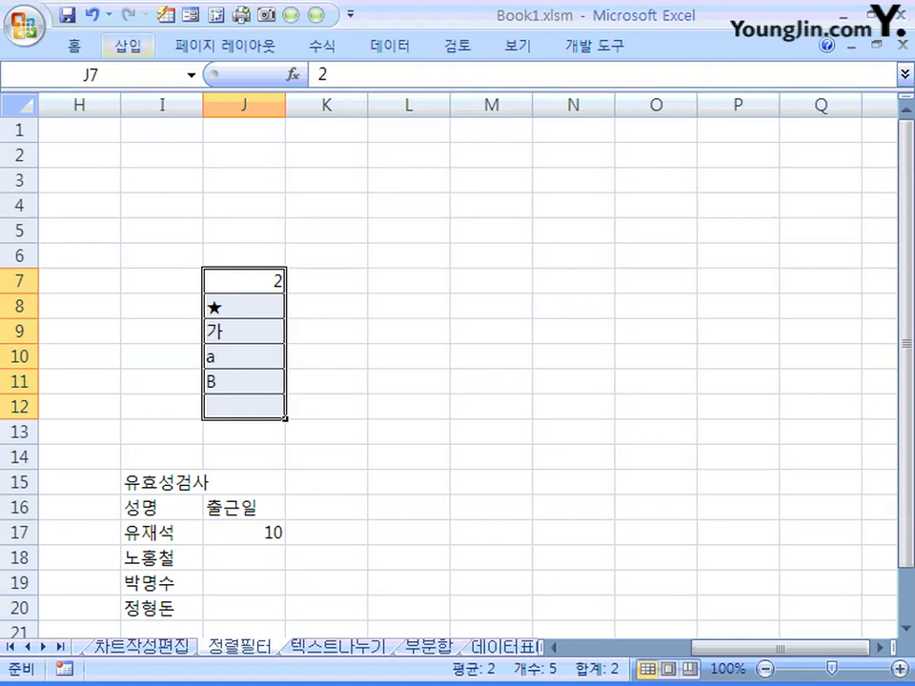
click(91, 14)
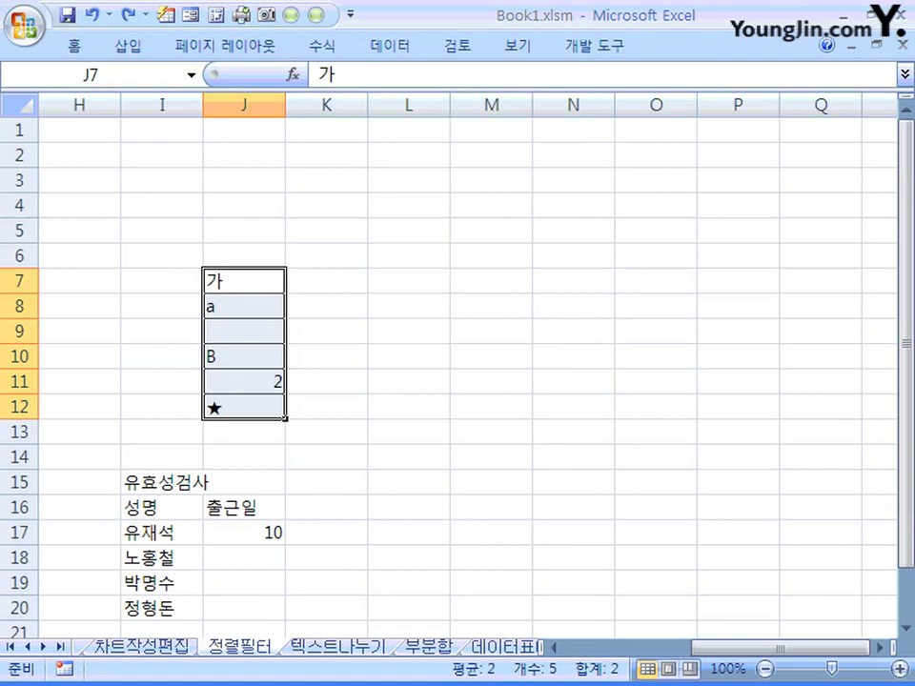
Review the data validation settings of the 출근일 cells J17:J20 and accept them
click(243, 533)
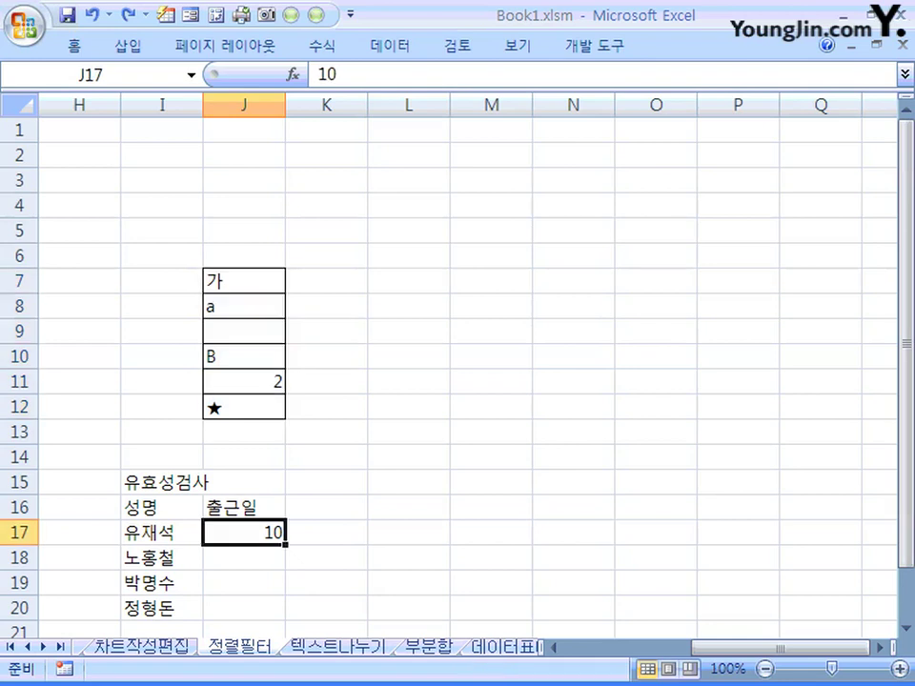
drag(244, 532, 244, 607)
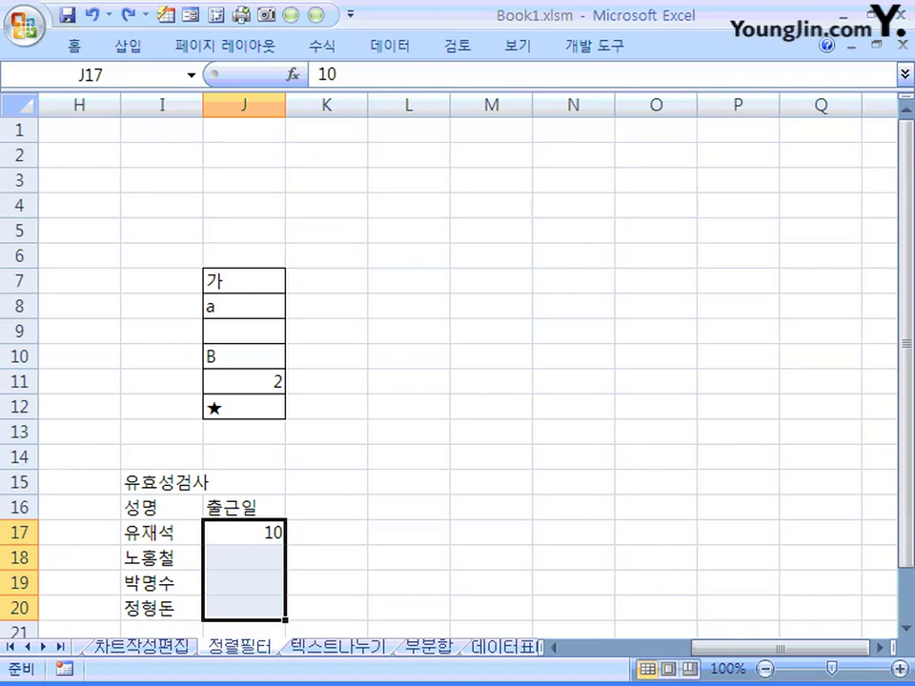
click(389, 45)
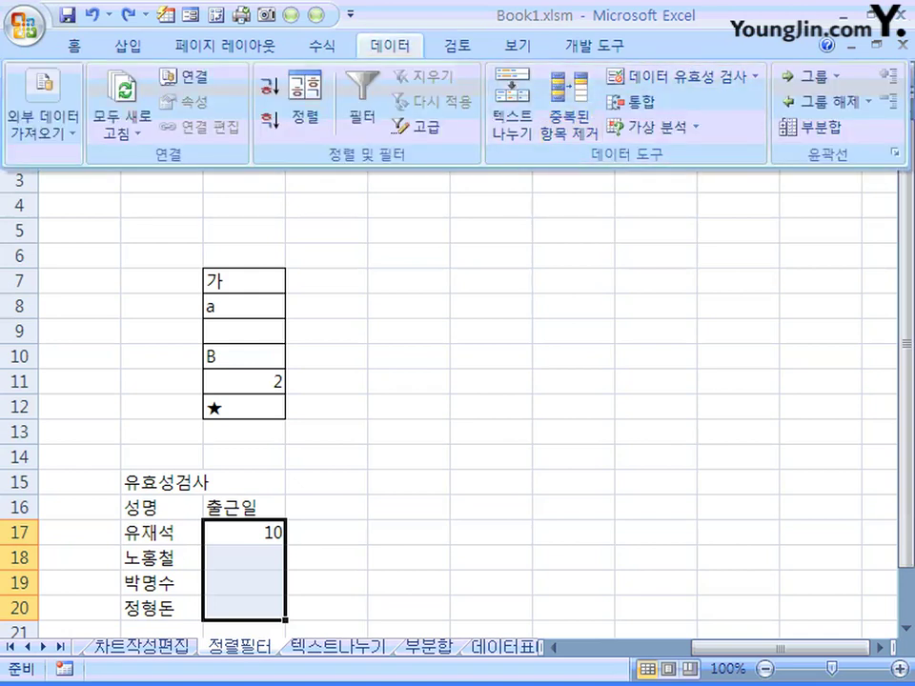
click(666, 76)
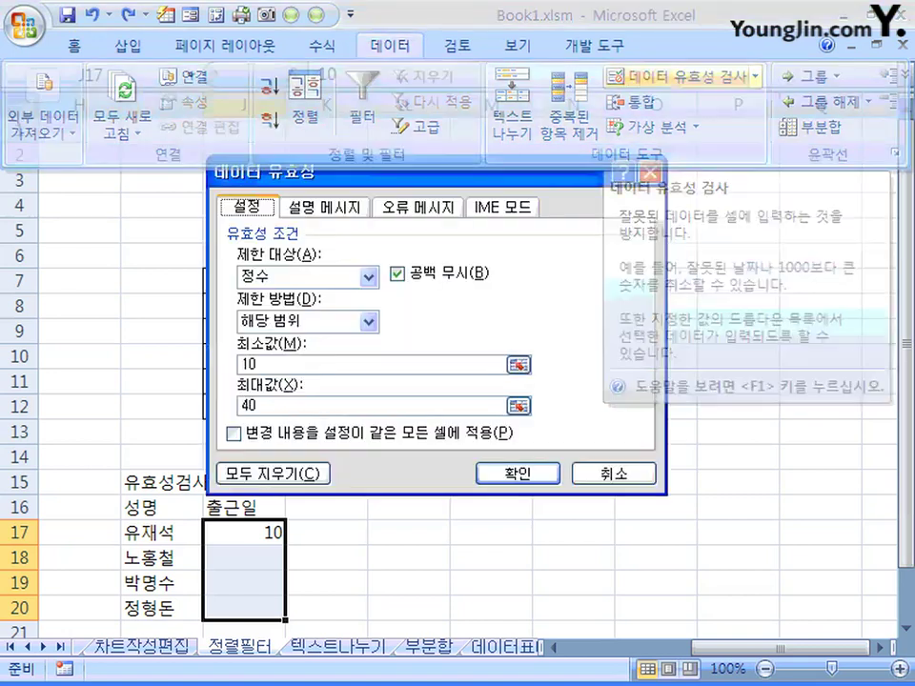
drag(419, 166, 515, 190)
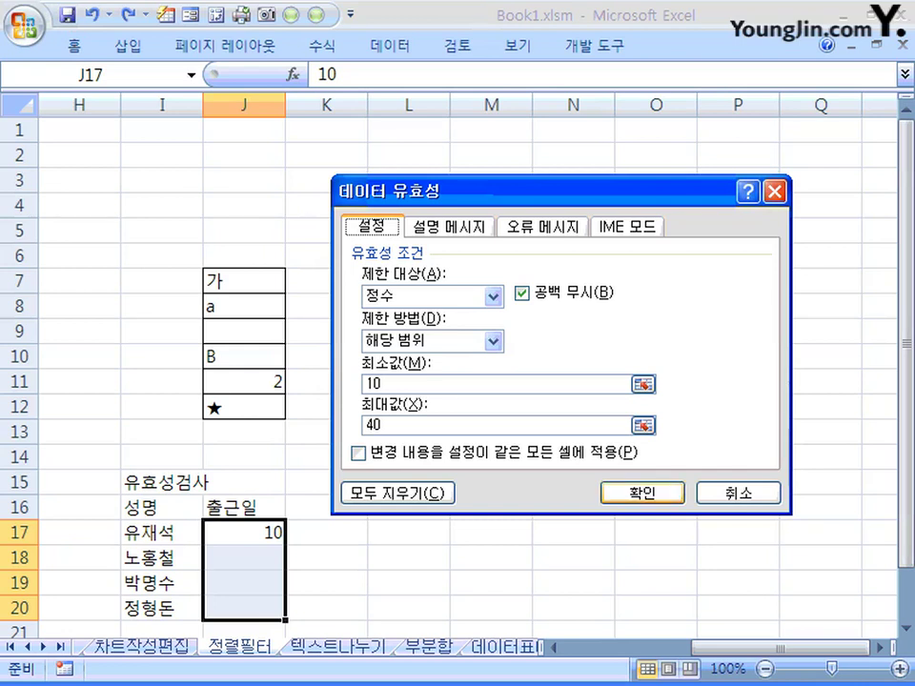
click(641, 493)
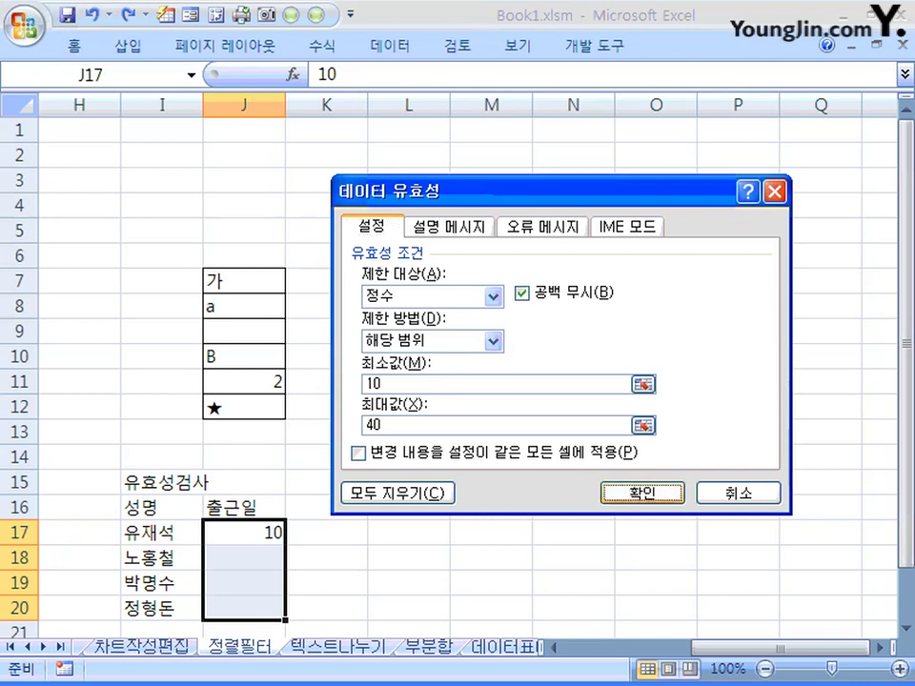
Try to enter 80 in the second 출근일 cell, J18, and cancel the entry
click(243, 532)
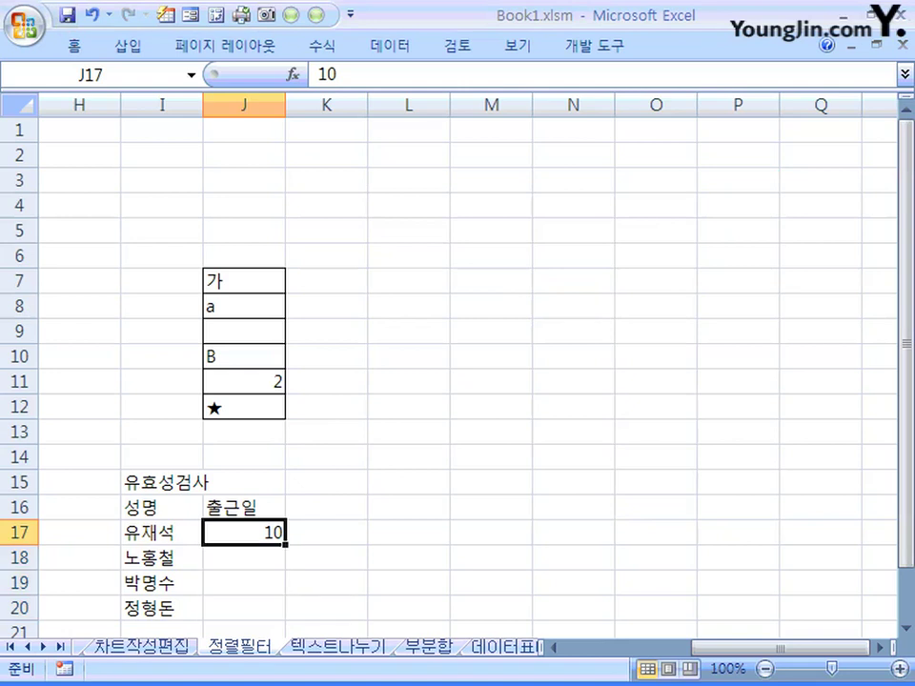
key(Return)
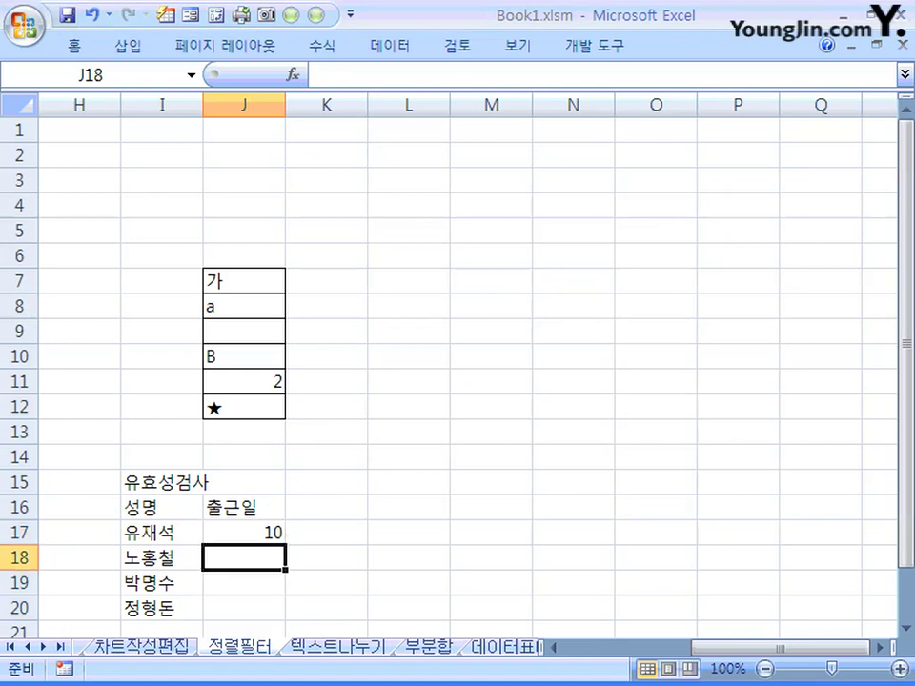
text(8)
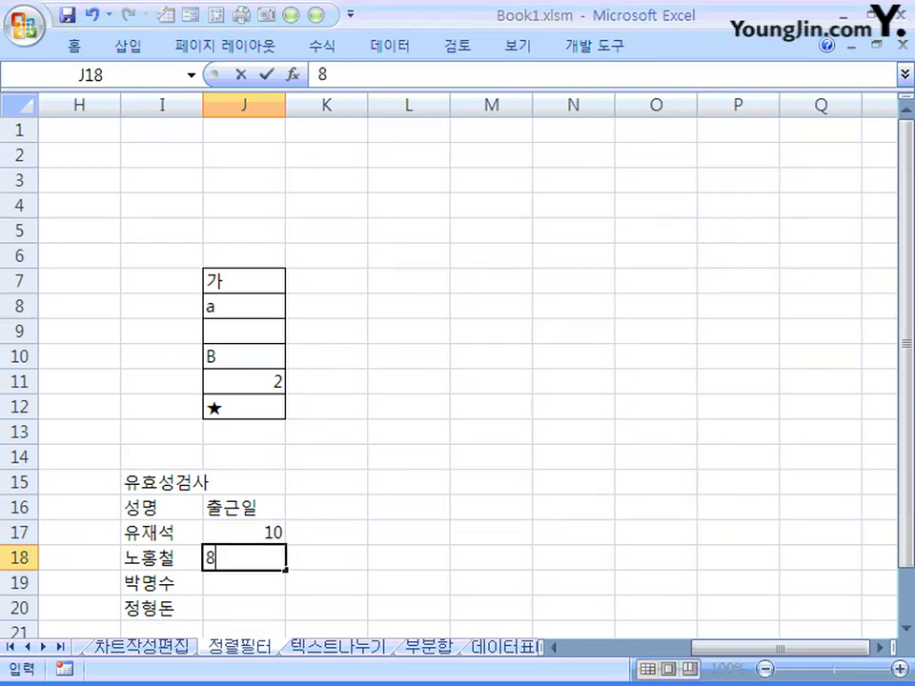
text(0)
key(Return)
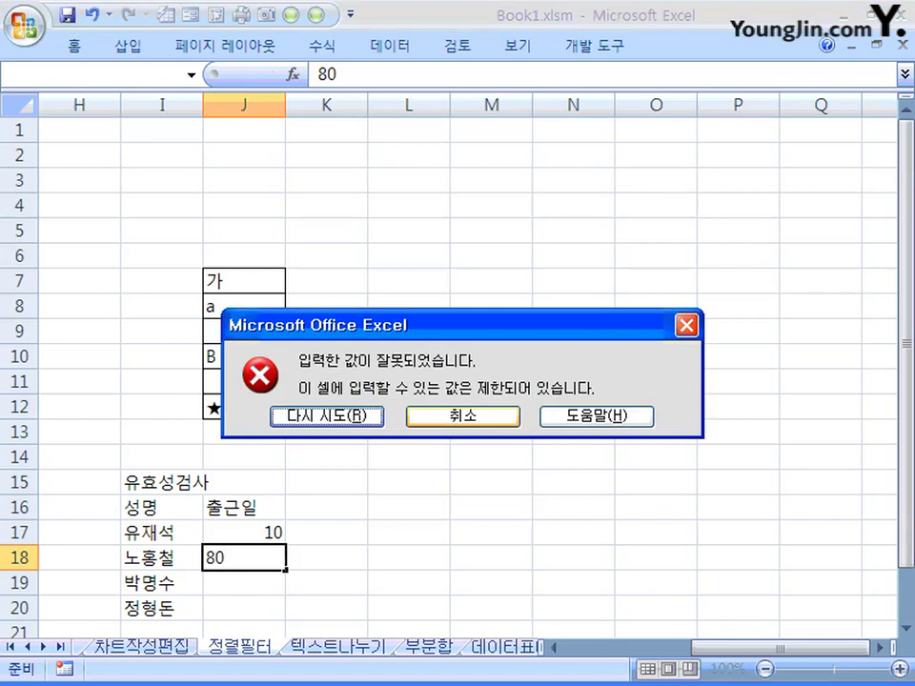
click(462, 416)
Give the data validation of cells J17:J20 an input message with the title 바보냐 and the text 바보냐
drag(243, 533, 244, 607)
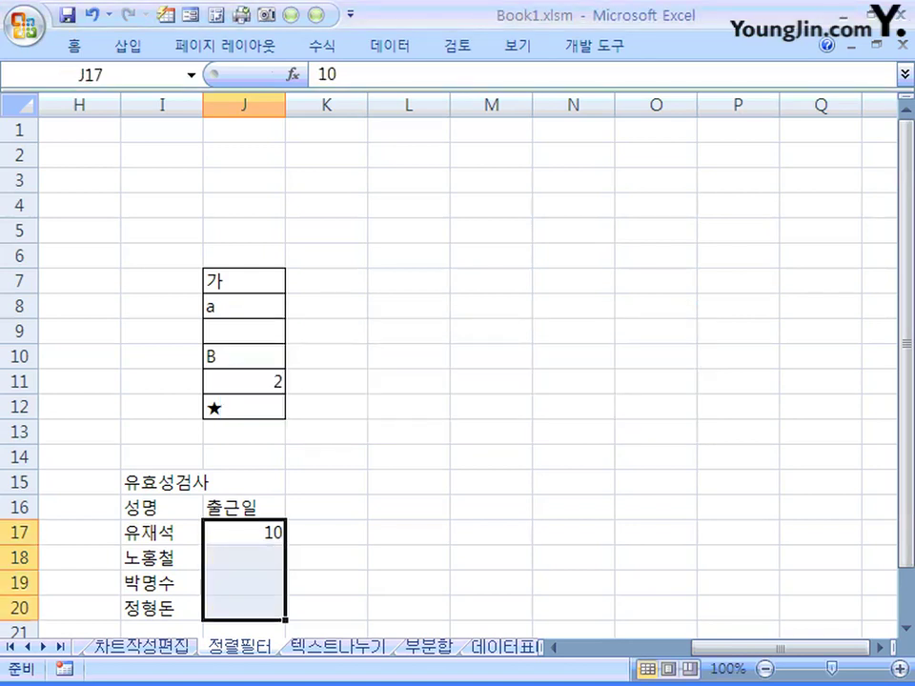
click(390, 45)
click(676, 77)
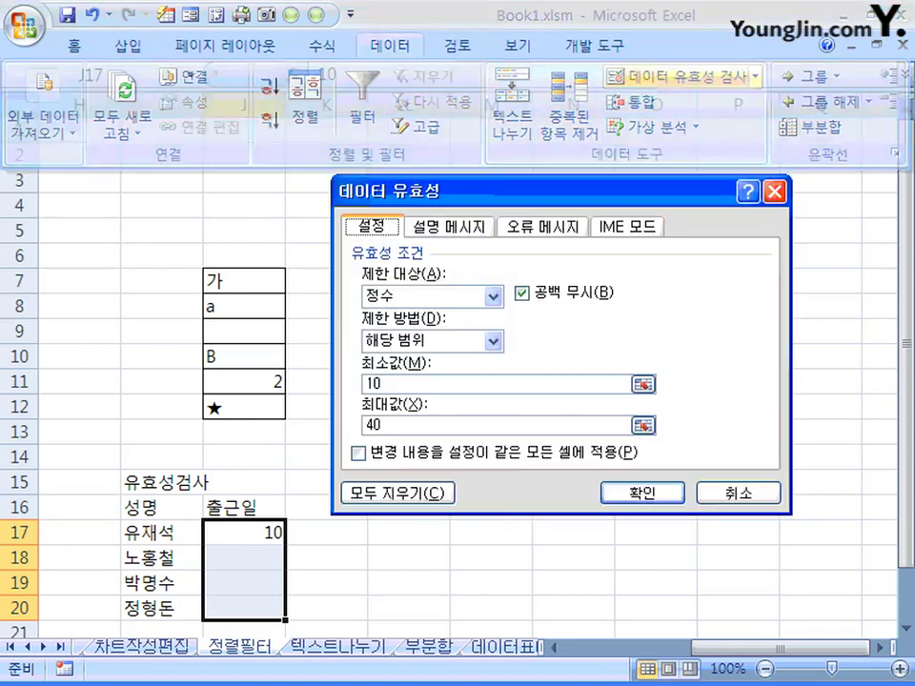
drag(541, 191, 510, 214)
click(416, 249)
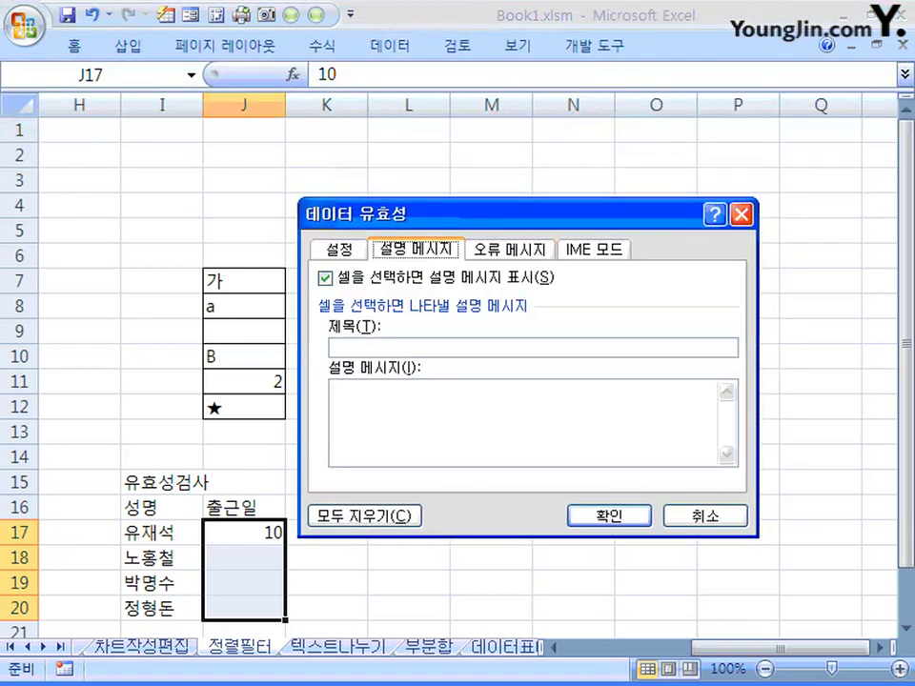
click(339, 346)
text(바보냐)
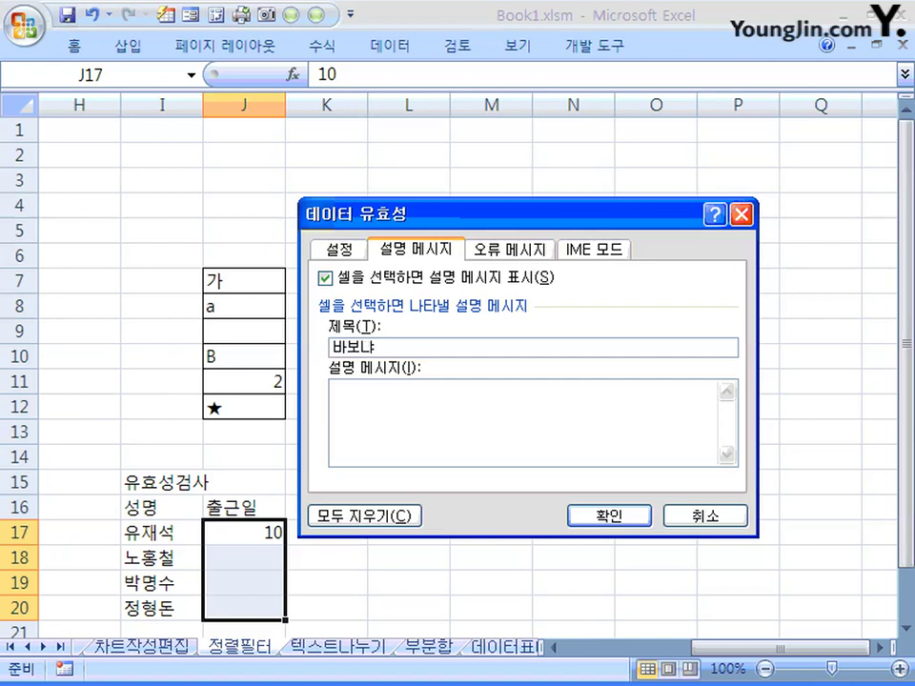
key(Tab)
text(바보냐)
Set the validation error alert's title and message to 바보냐 and apply the validation settings
click(510, 249)
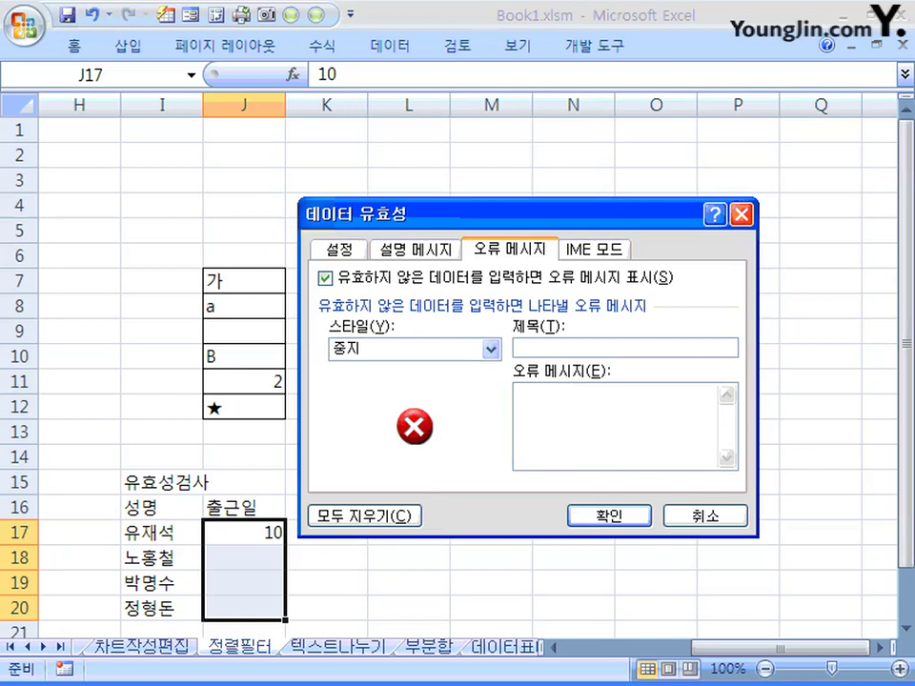
text(바보냐)
key(Tab)
text(바보냐)
key(Return)
Check the input message on cells J19 and J20, and test the error alert by trying to enter 80 in J18
click(243, 583)
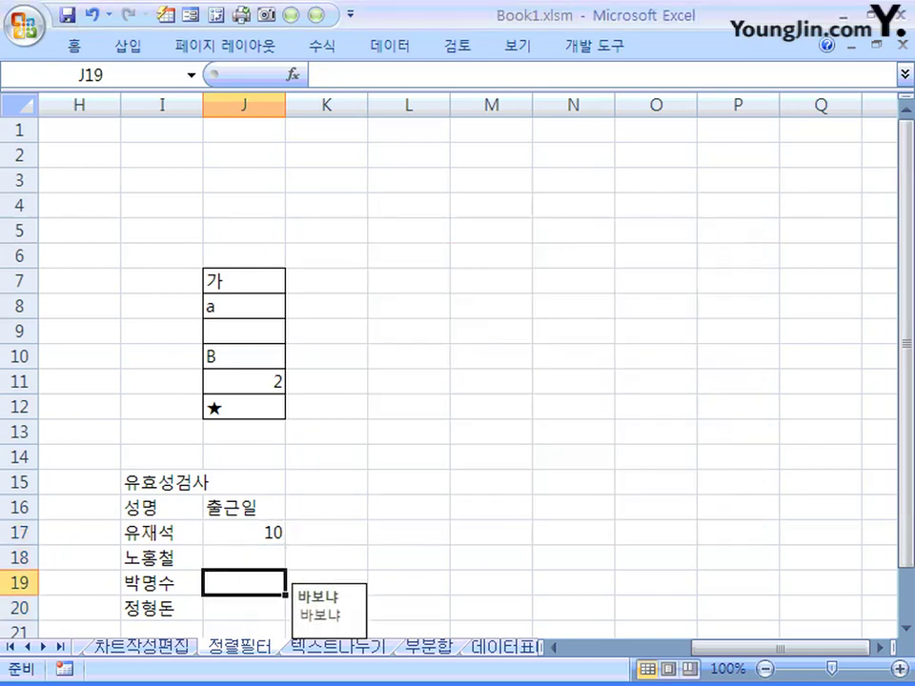
click(243, 608)
click(243, 558)
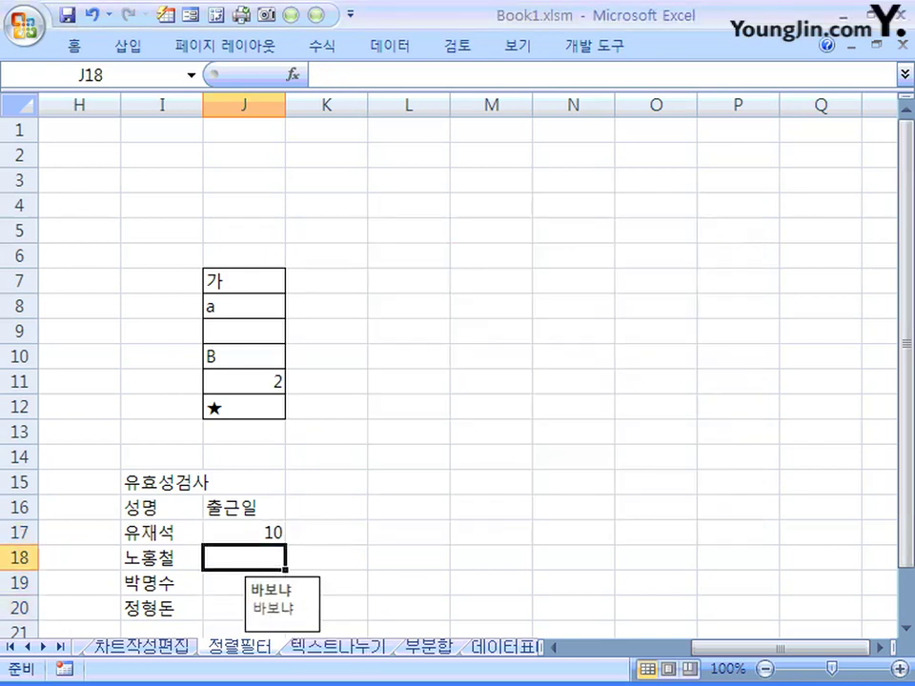
text(80)
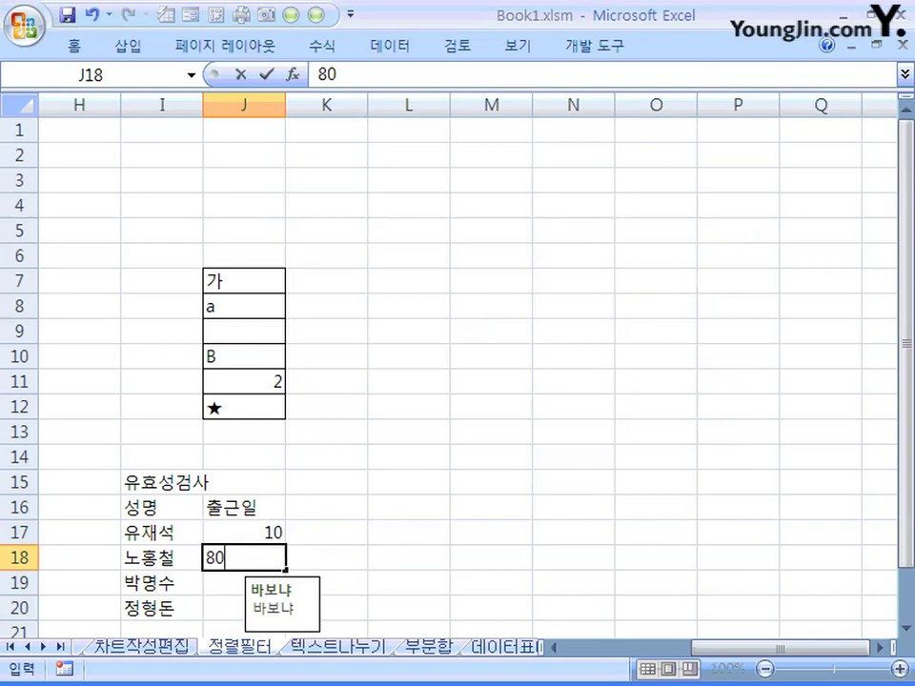
key(Return)
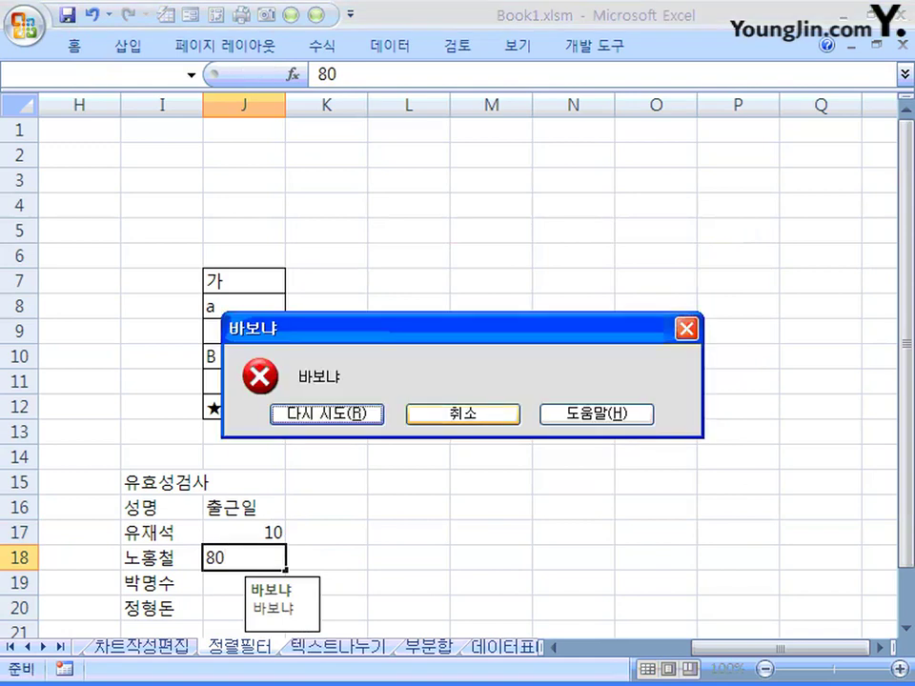
click(463, 414)
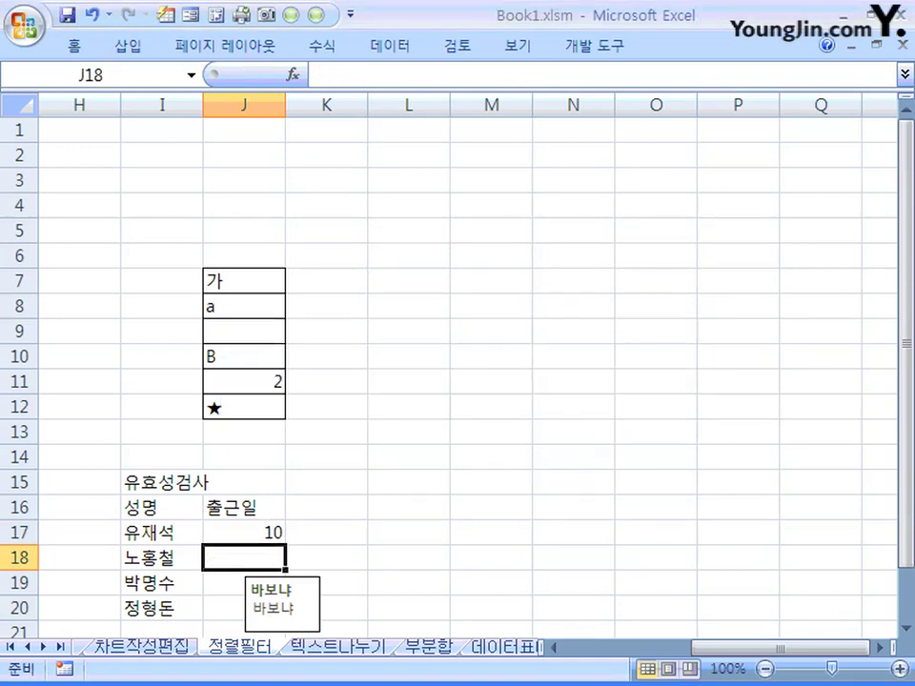
click(326, 507)
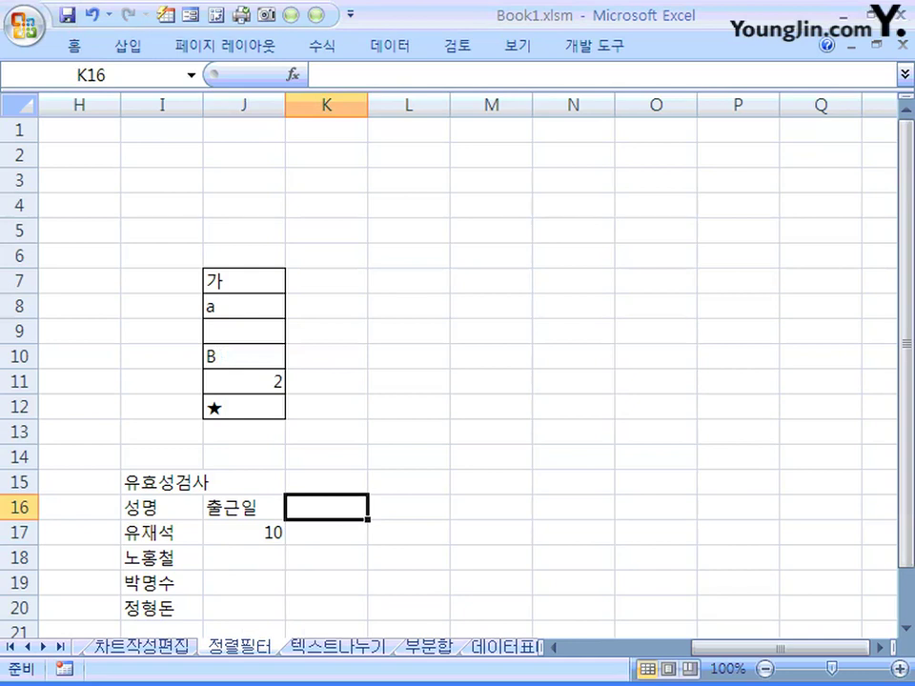